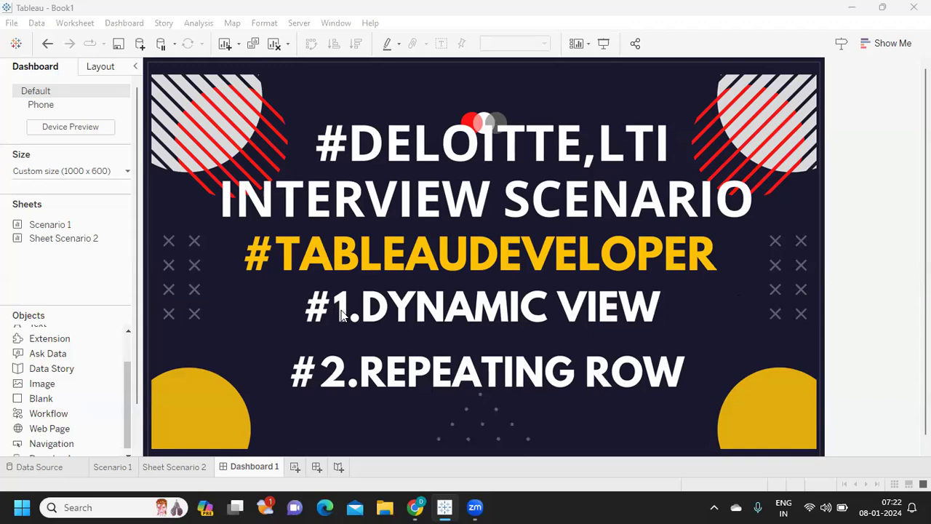
left_click(105, 471)
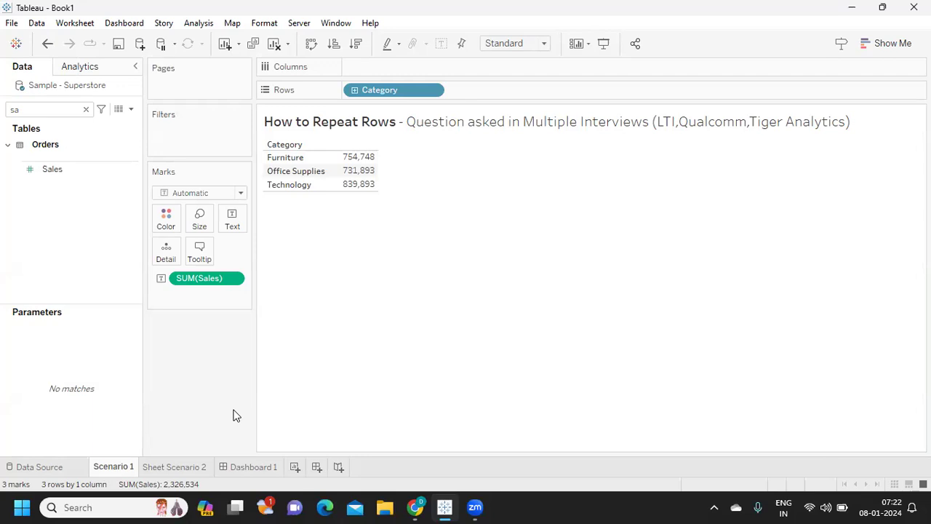
left_click(167, 466)
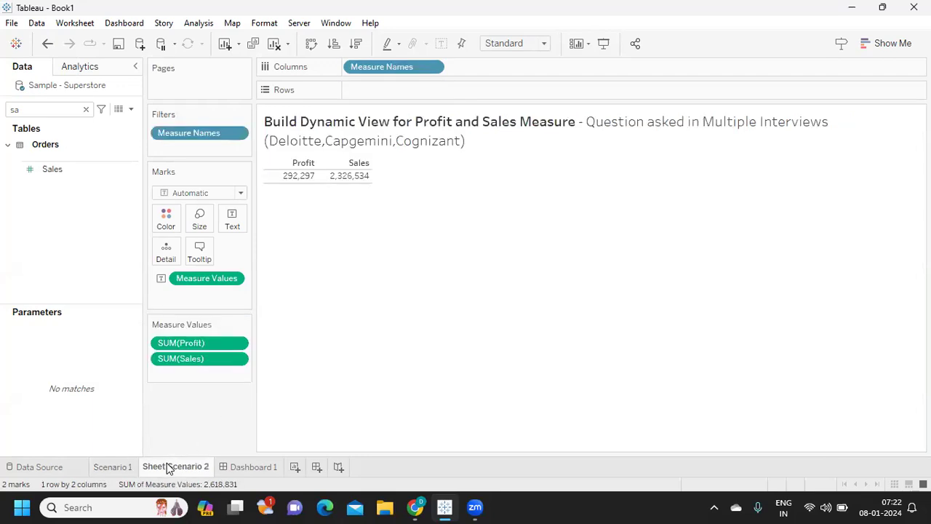
mouse_move(168, 467)
left_click(114, 468)
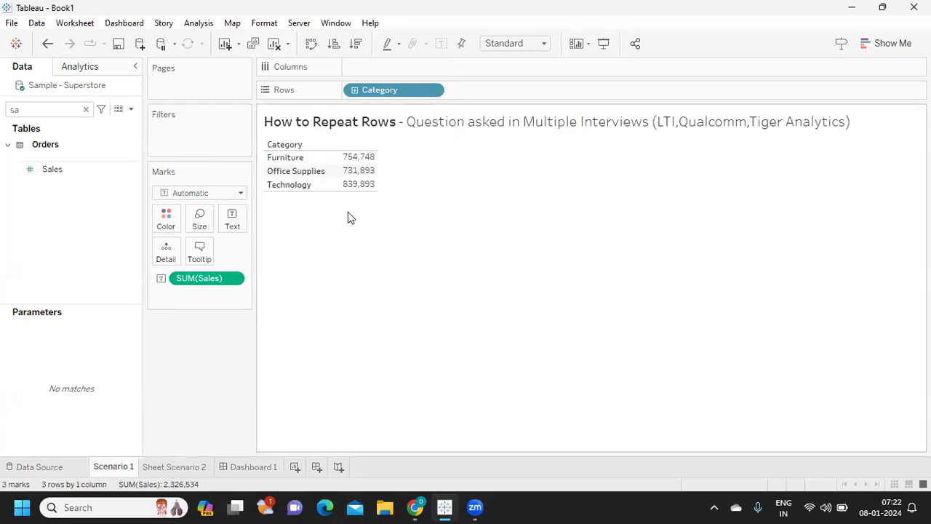
Drill Category down to Sub-Category, giving 17 rows totalling 2,326,534 in sales
left_click(355, 90)
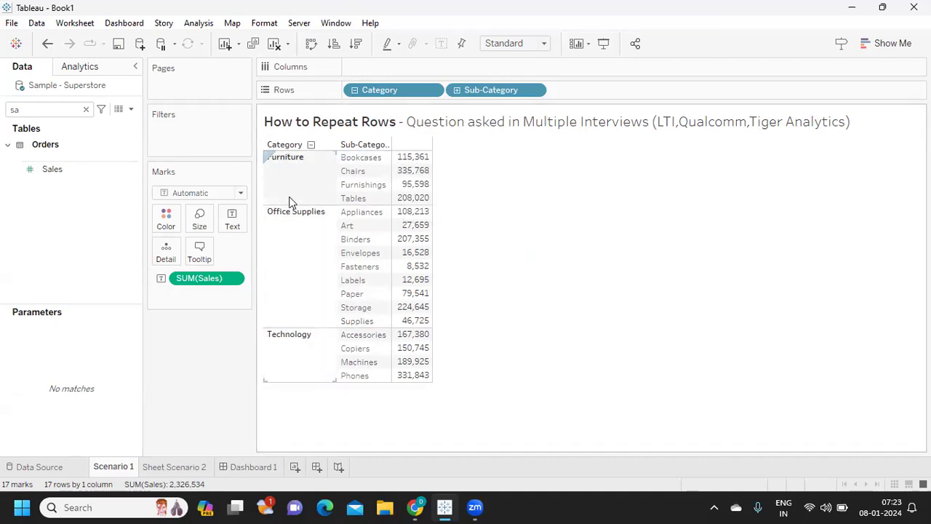
Add an ad-hoc INDEX() calculation to Rows and make it discrete
double_click(577, 91)
type("index")
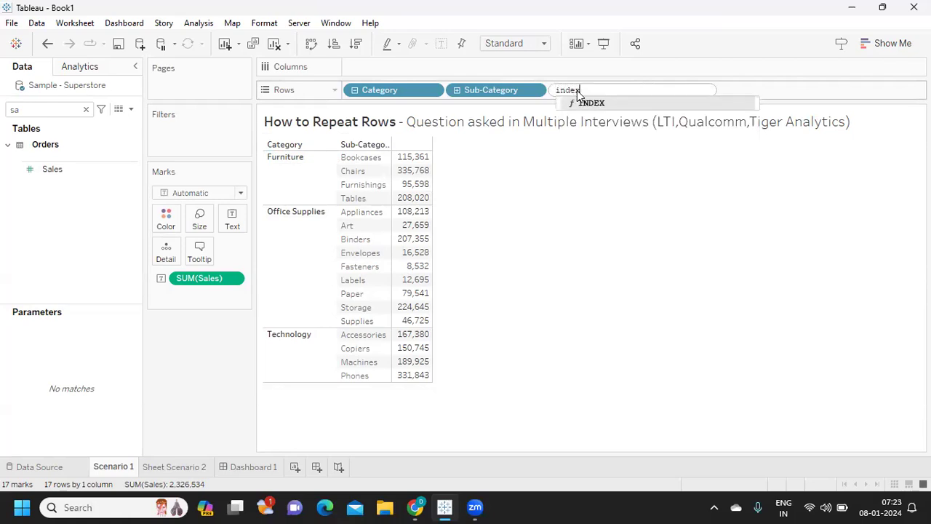
key("Return")
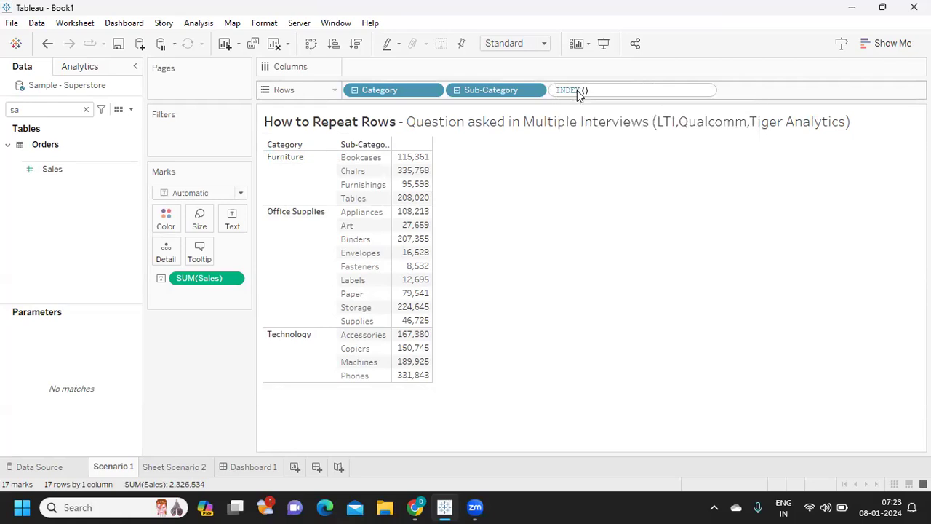
key("Return")
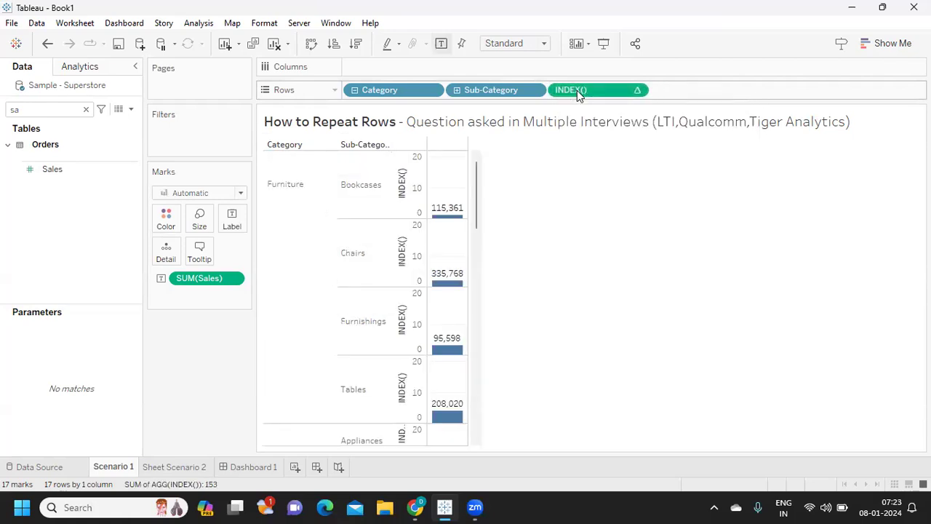
left_click(638, 91)
left_click(607, 157)
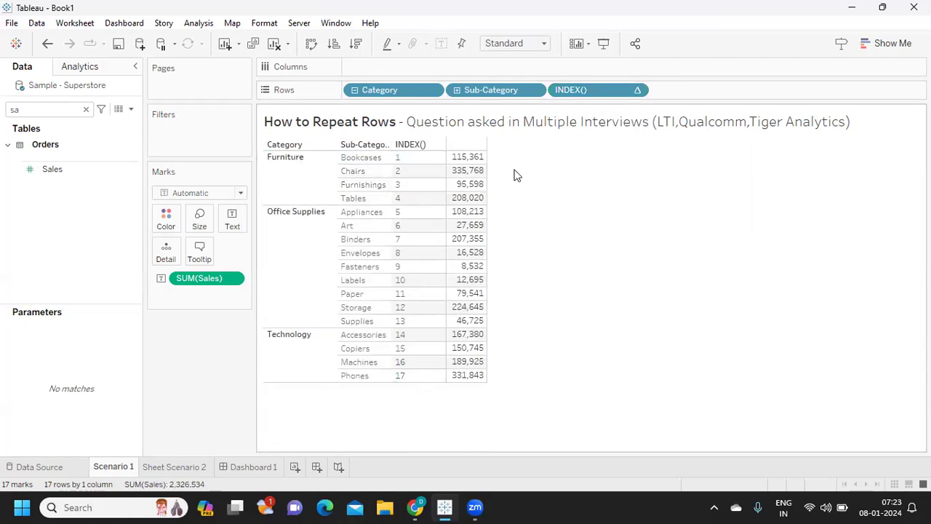
Move INDEX() to the front of Rows, hide its header and remove Sub-Category
left_click_drag(564, 91, 349, 93)
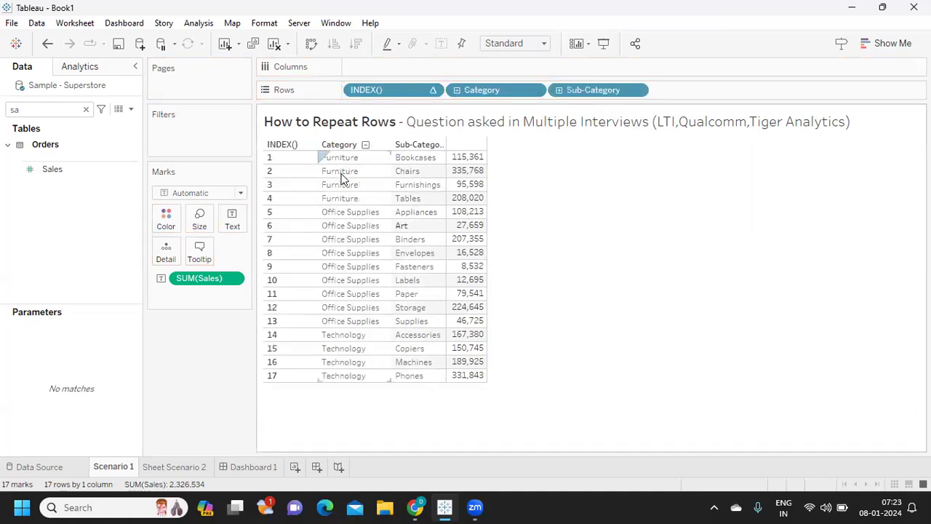
left_click(432, 91)
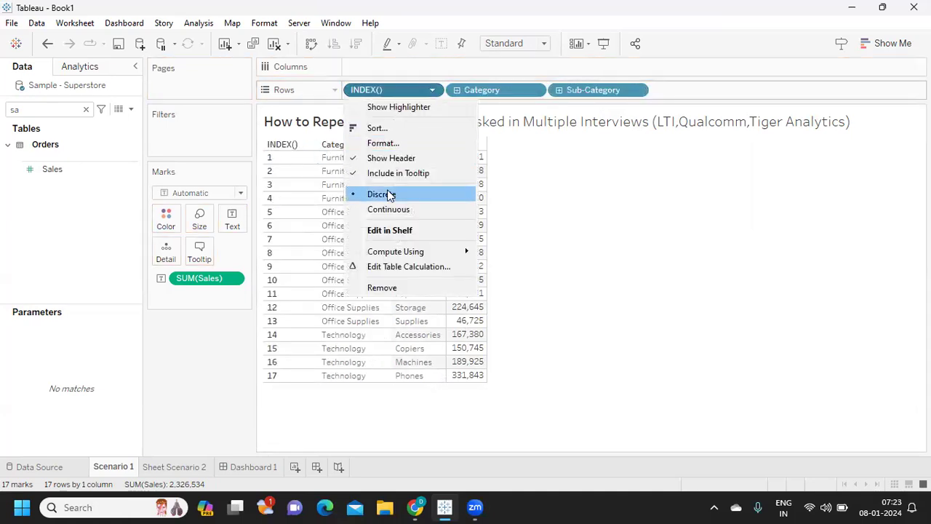
left_click(393, 156)
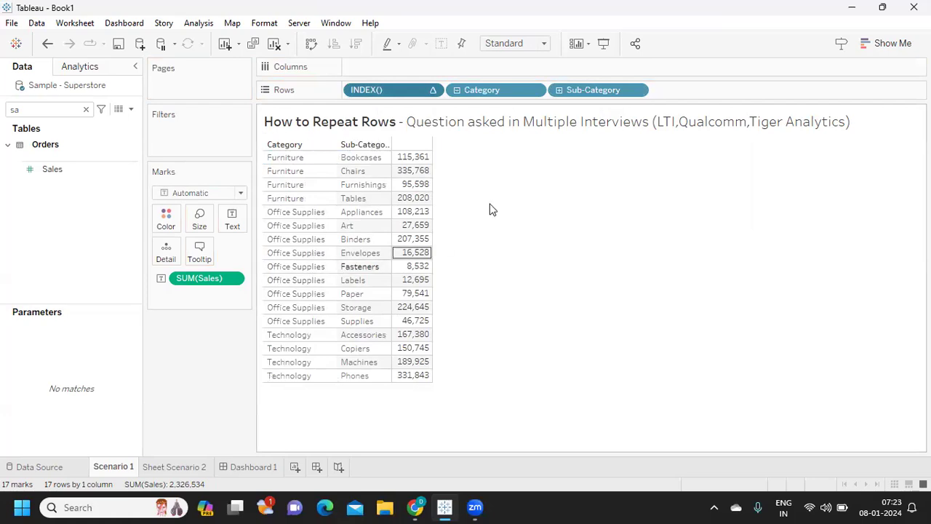
left_click_drag(582, 94, 150, 149)
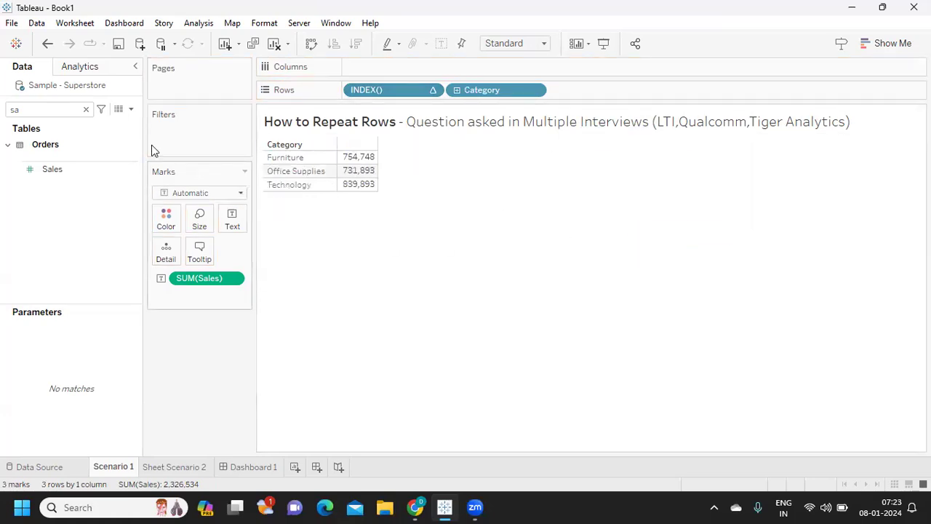
Remove INDEX() from Rows, drill Category back to Sub-Category, and clear the field search
left_click_drag(415, 96, 375, 109)
left_click(355, 90)
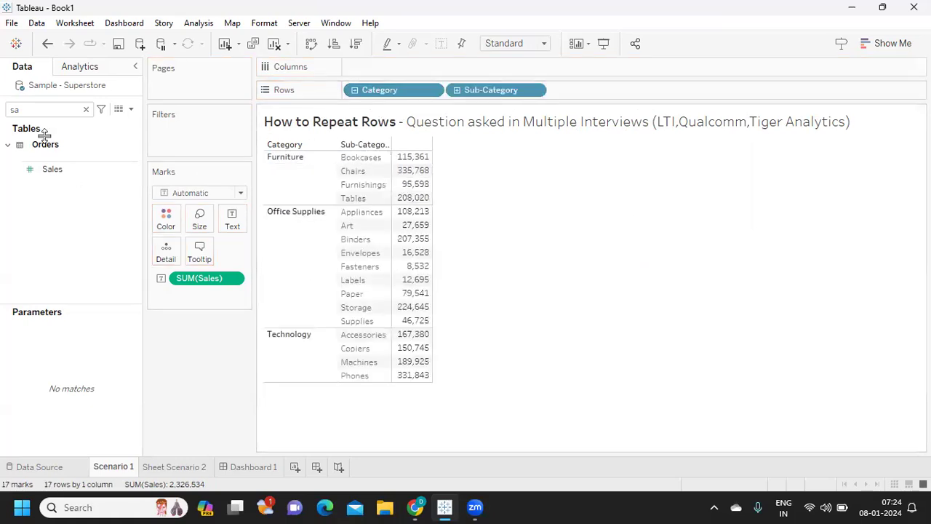
left_click(84, 109)
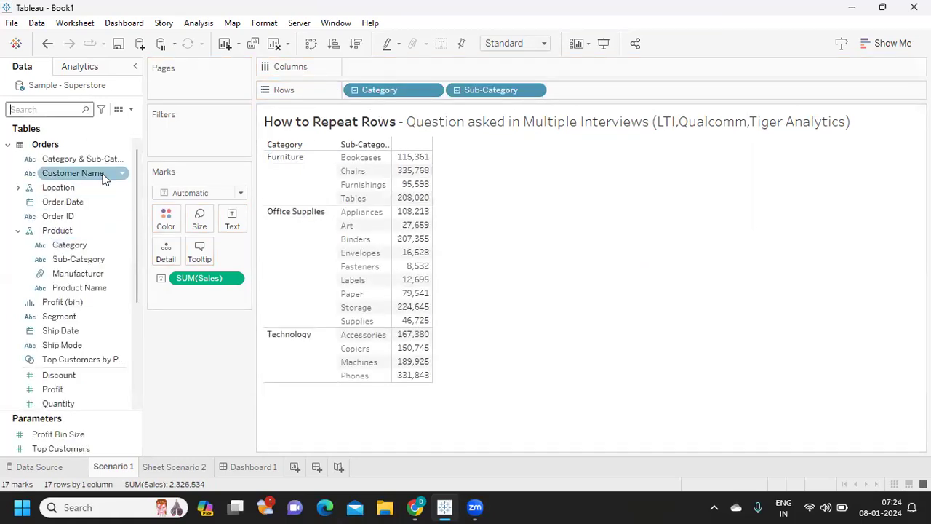
Combine the Category and Sub-Category fields into one combined field
left_click(93, 249)
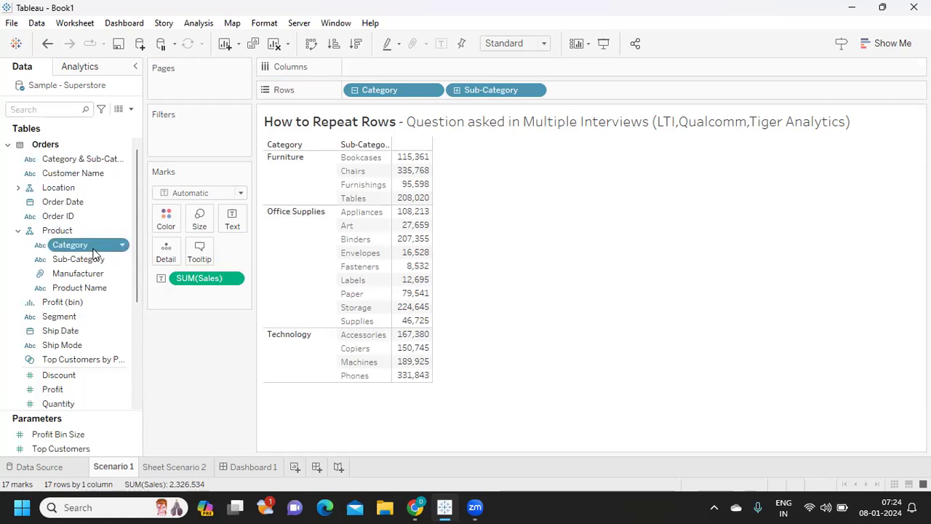
left_click(84, 259, "ctrl")
right_click(87, 263)
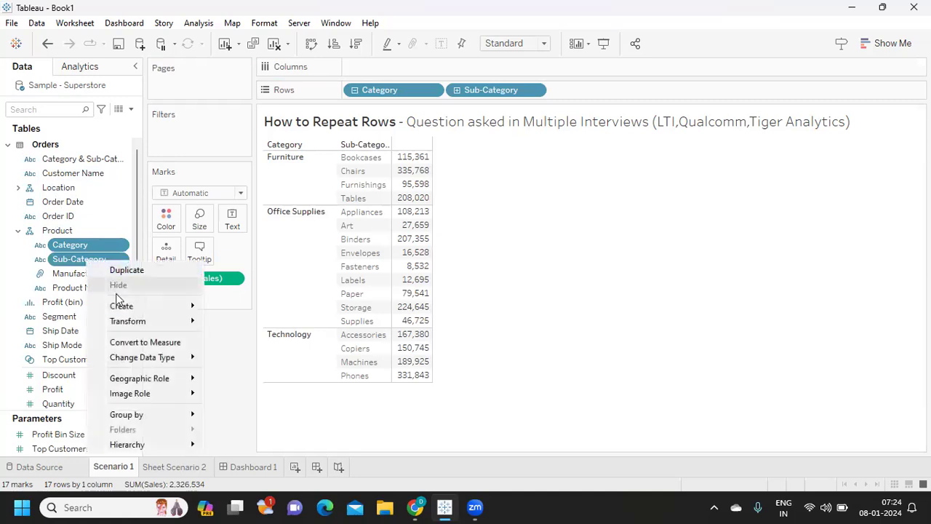
mouse_move(121, 306)
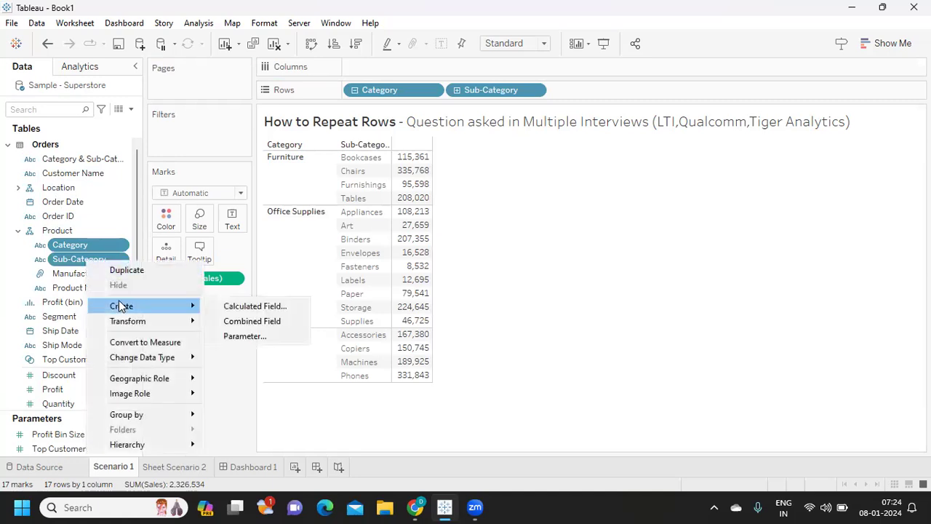
left_click(245, 325)
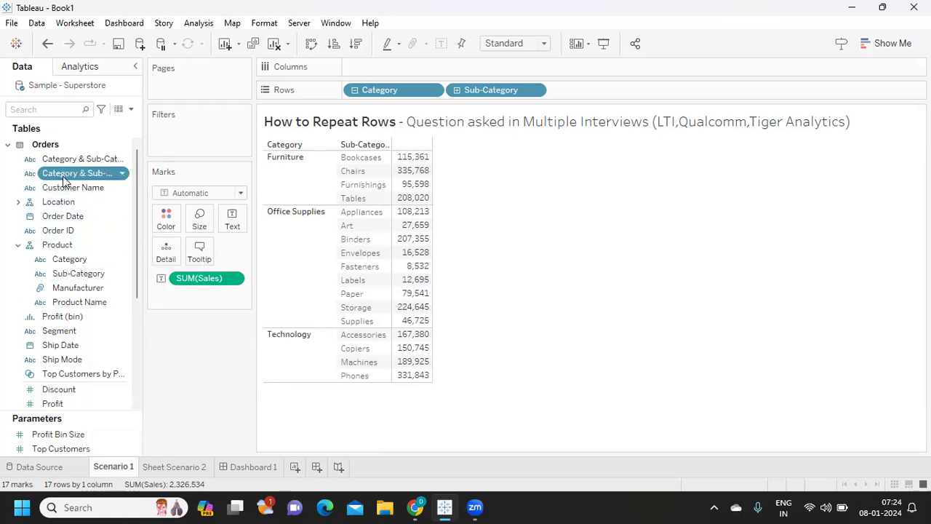
Put the combined Category & Sub-Category field first on Rows and hide its header
left_click_drag(73, 180, 477, 273)
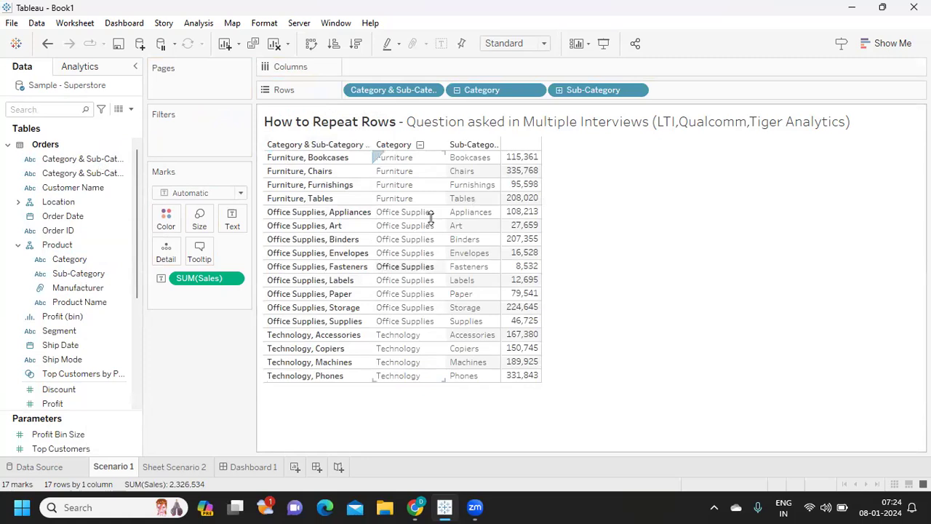
left_click(432, 90)
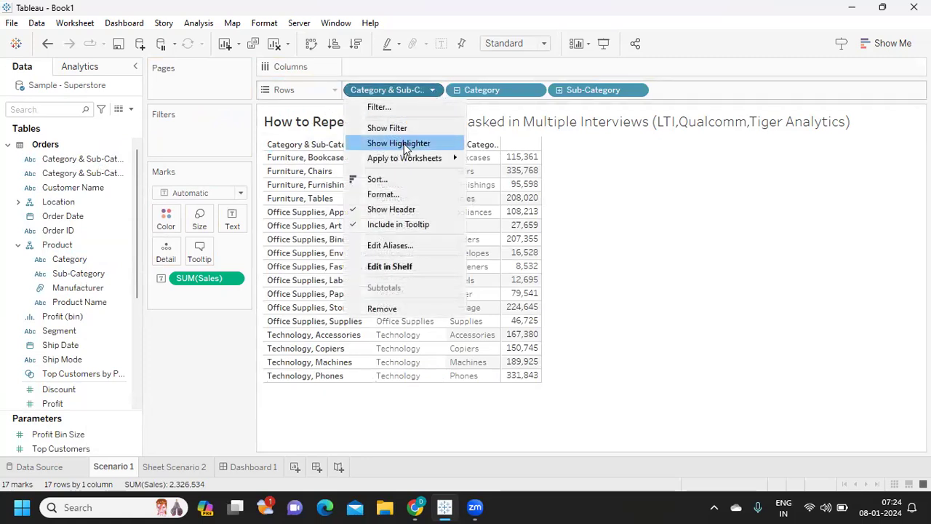
left_click(396, 209)
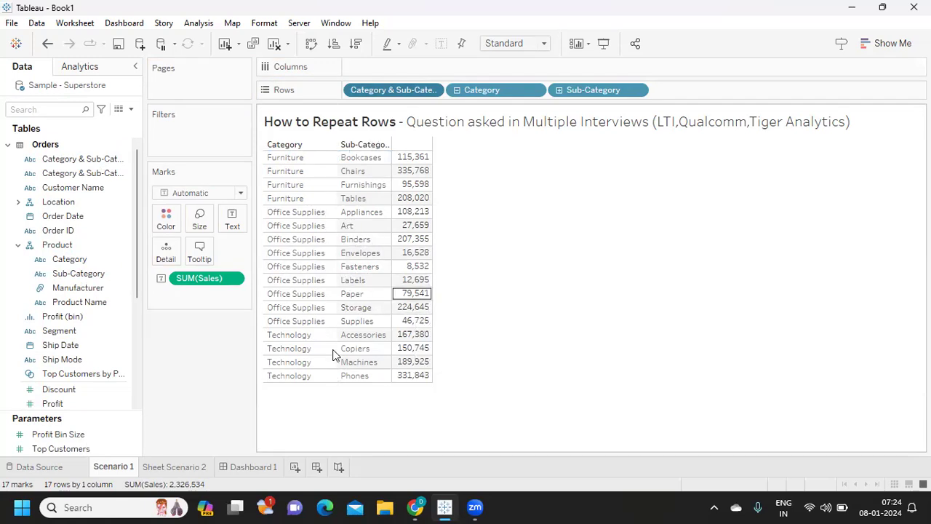
Switch to the Sheet Scenario 2 worksheet showing Profit 292,297 and Sales 2,326,534
left_click(173, 468)
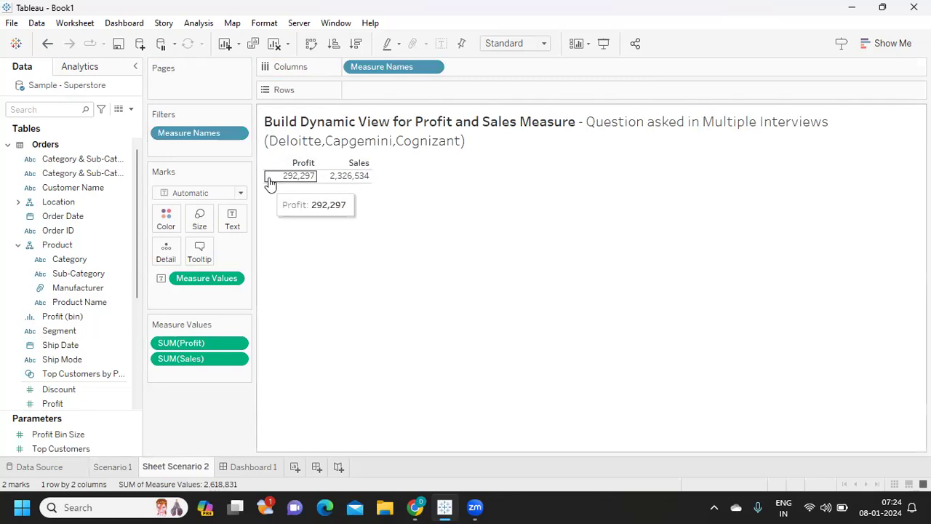
mouse_move(317, 185)
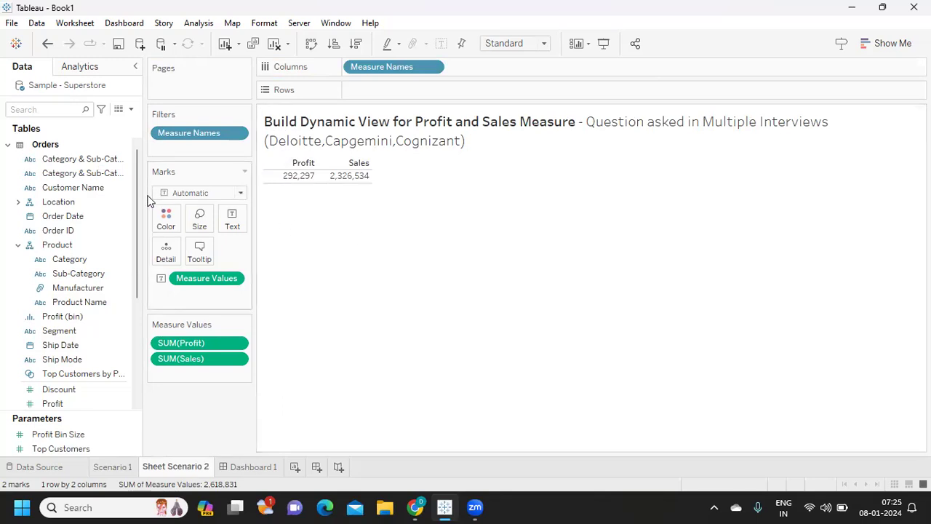
Create a new parameter named 'Select Category'
left_click(130, 110)
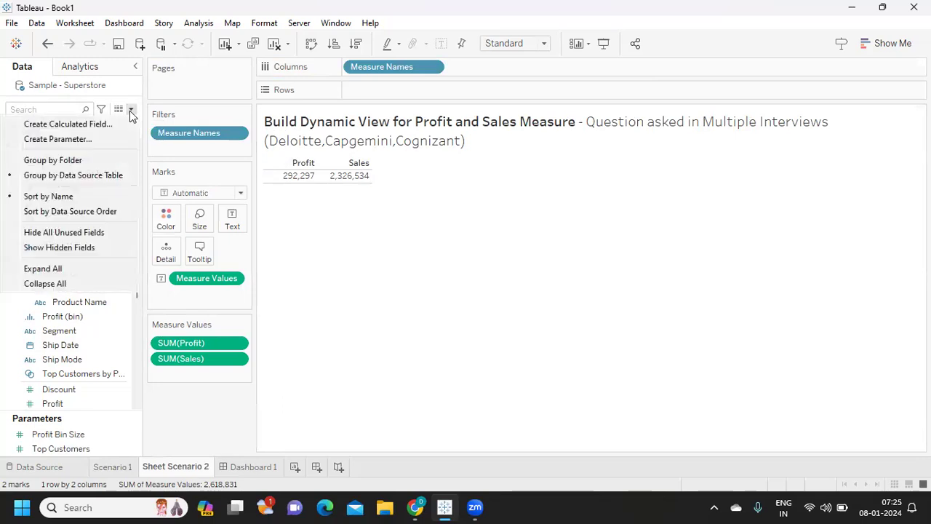
left_click(55, 139)
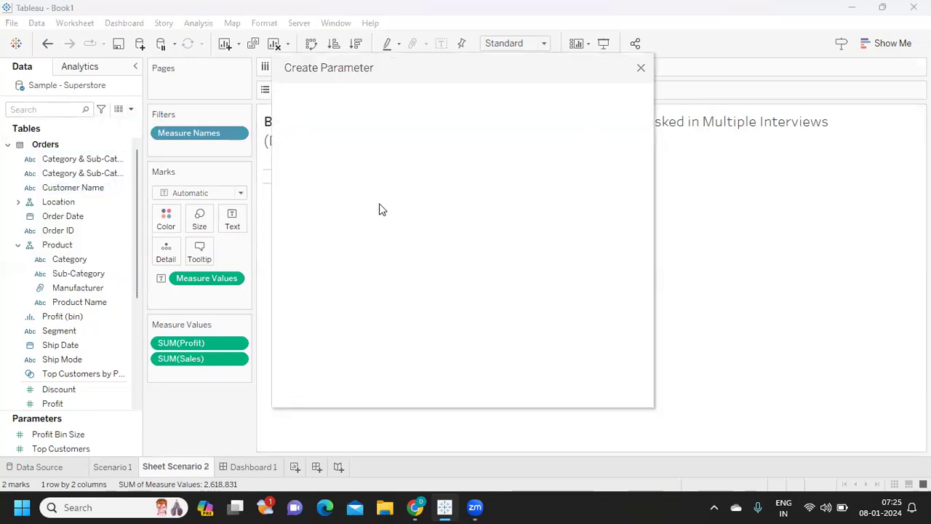
left_click_drag(386, 133, 264, 138)
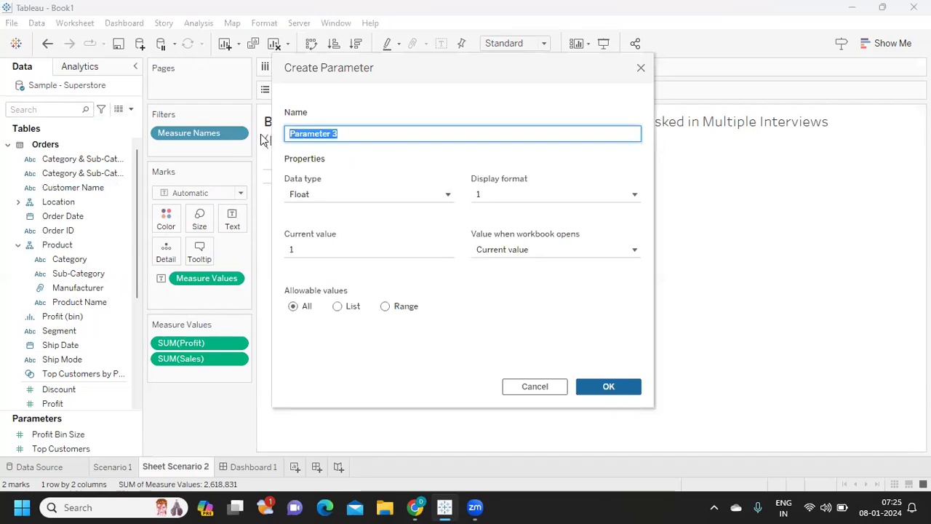
type("cal")
key("BackSpace")
key("BackSpace")
key("BackSpace")
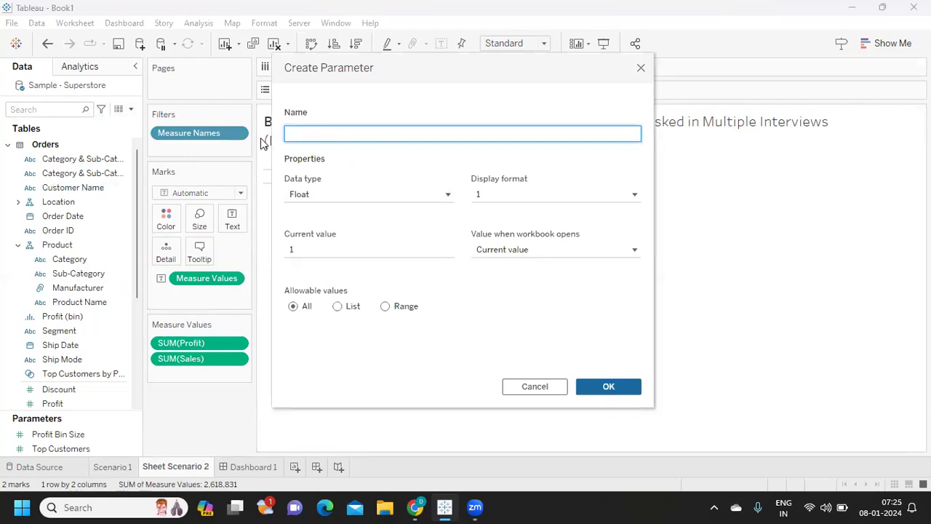
type("Se")
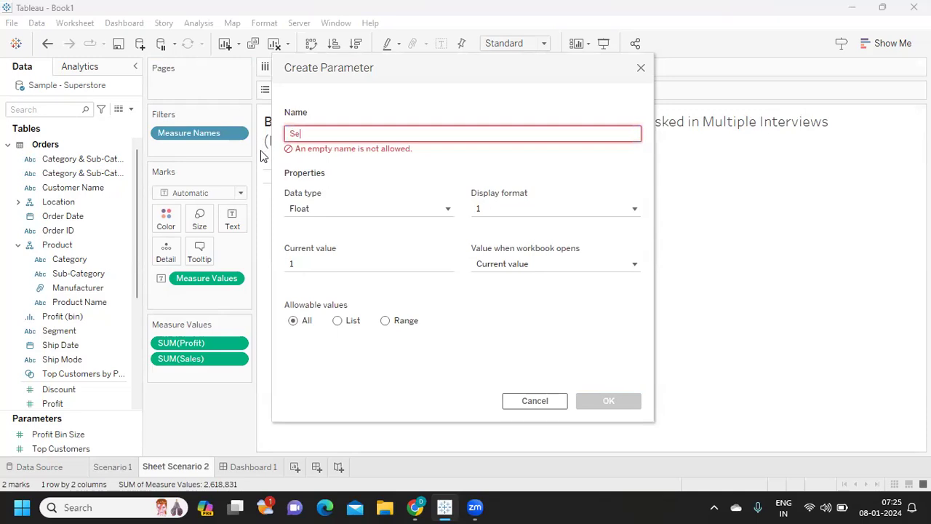
type("lect Category")
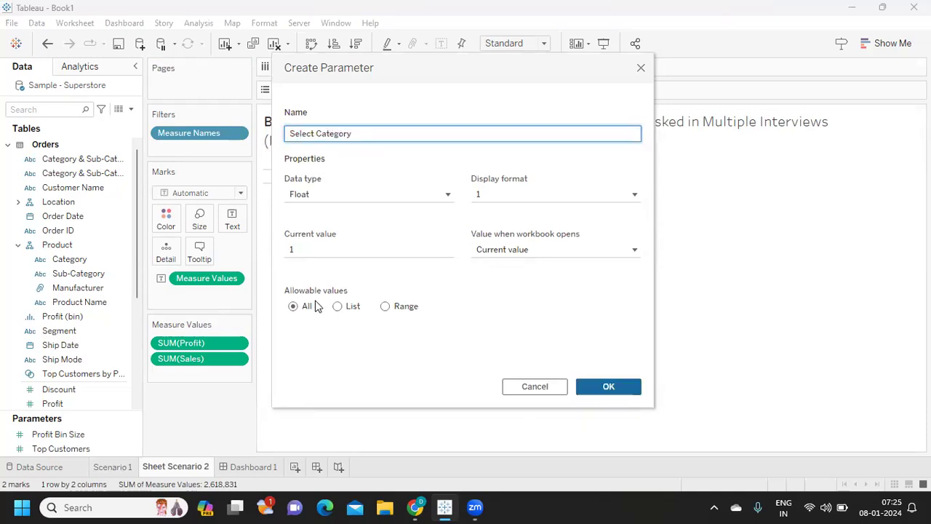
Make it a String list parameter with values Category, Segment and Region, and save it
left_click(383, 198)
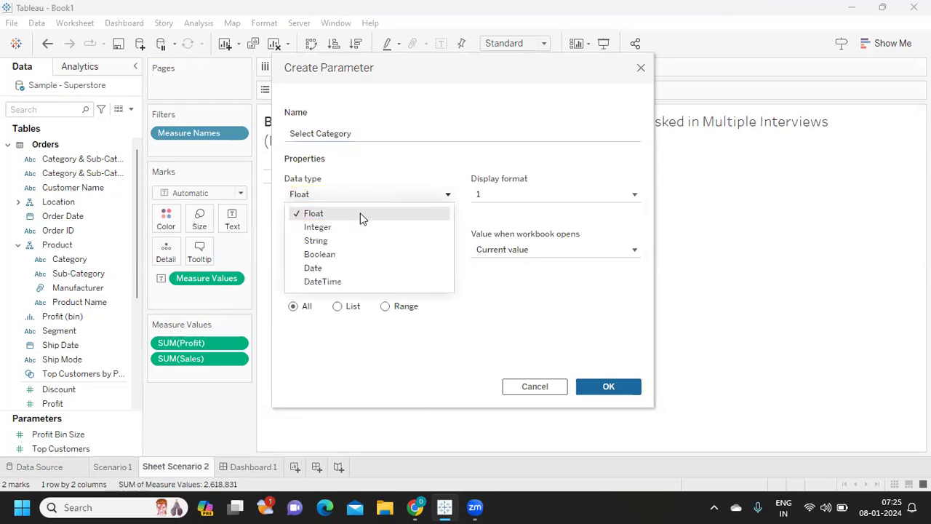
left_click(331, 243)
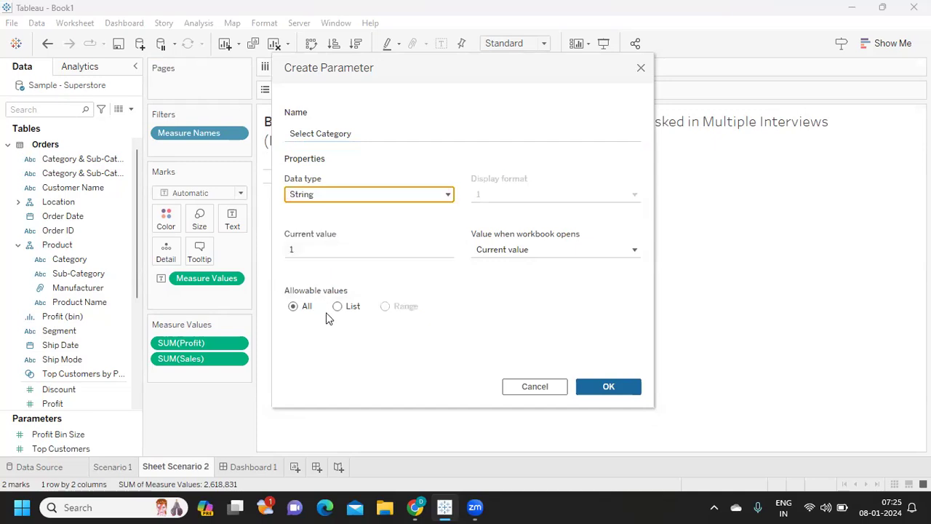
left_click(338, 307)
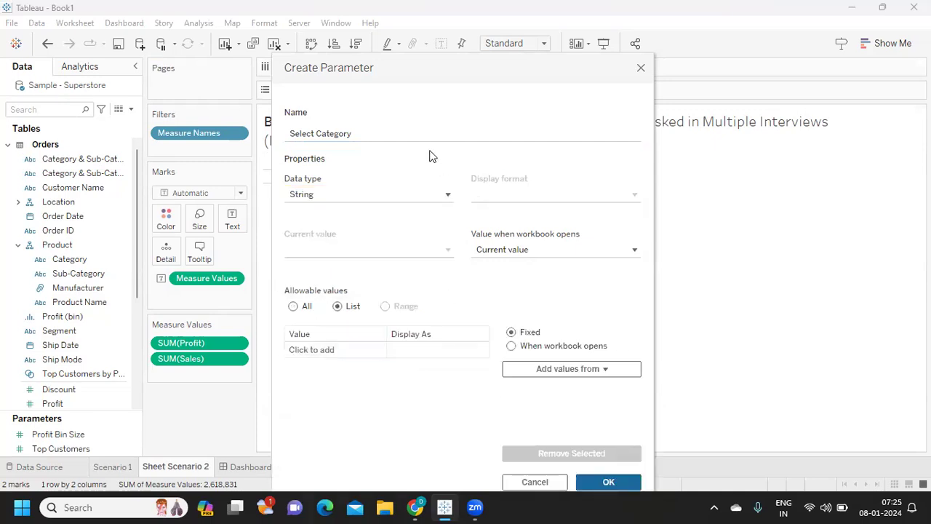
left_click(327, 350)
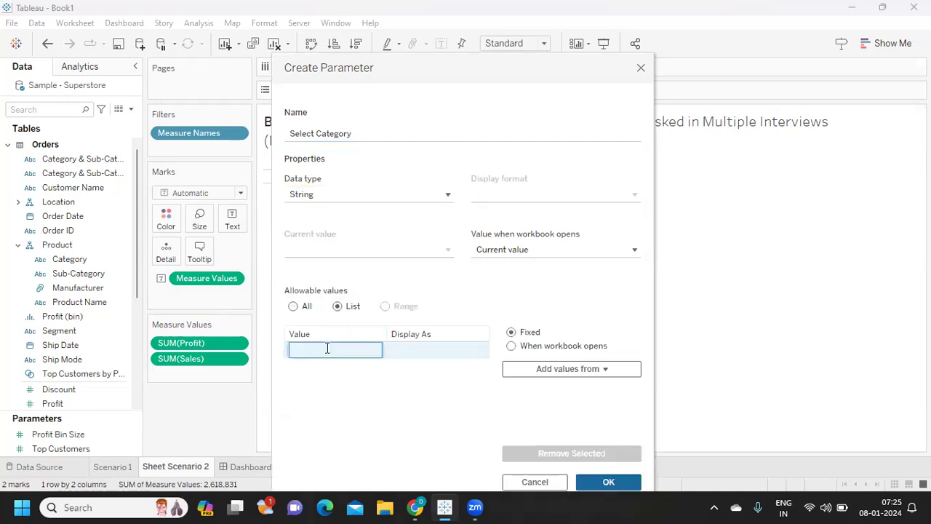
type("Cat")
type("ory")
key("Return")
type("Segment")
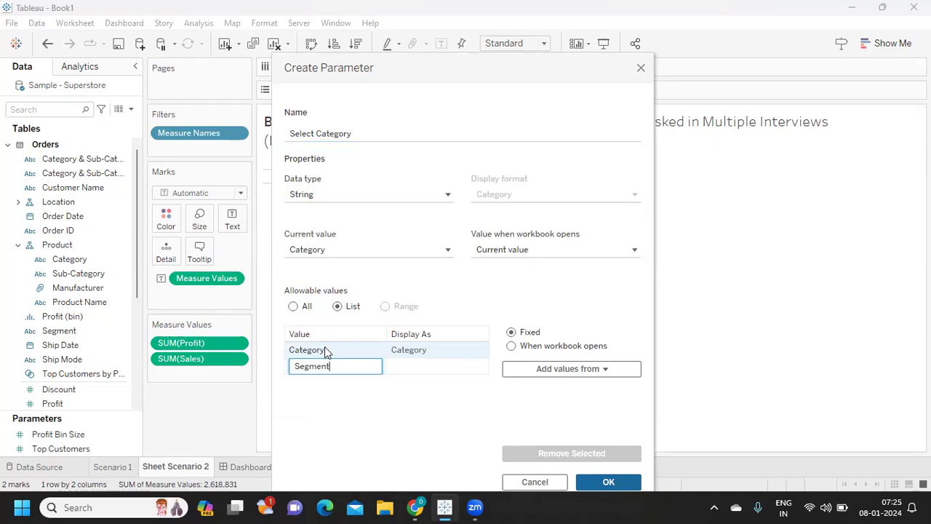
key("Return")
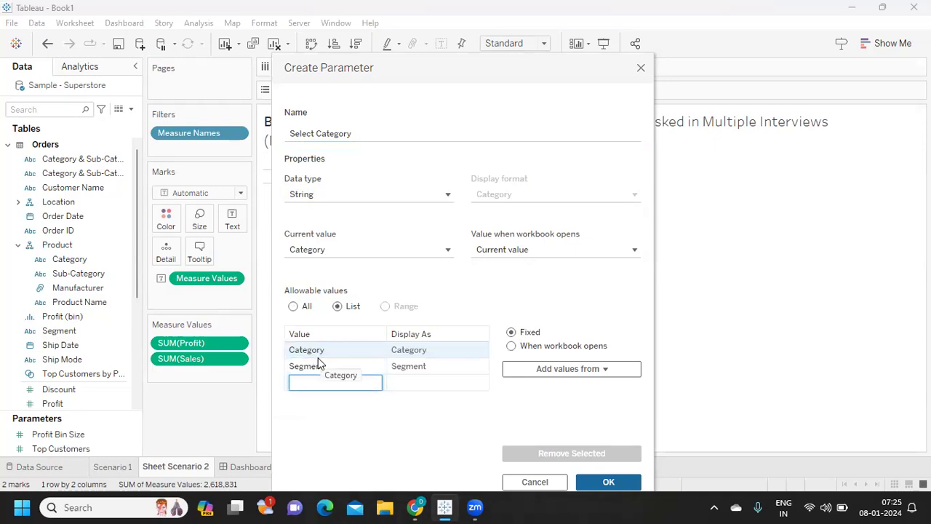
type("Region")
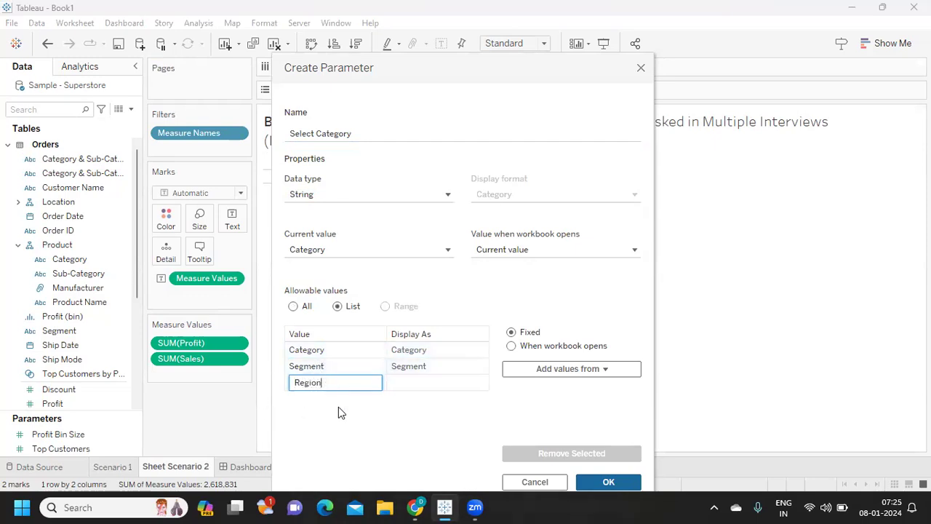
key("Return")
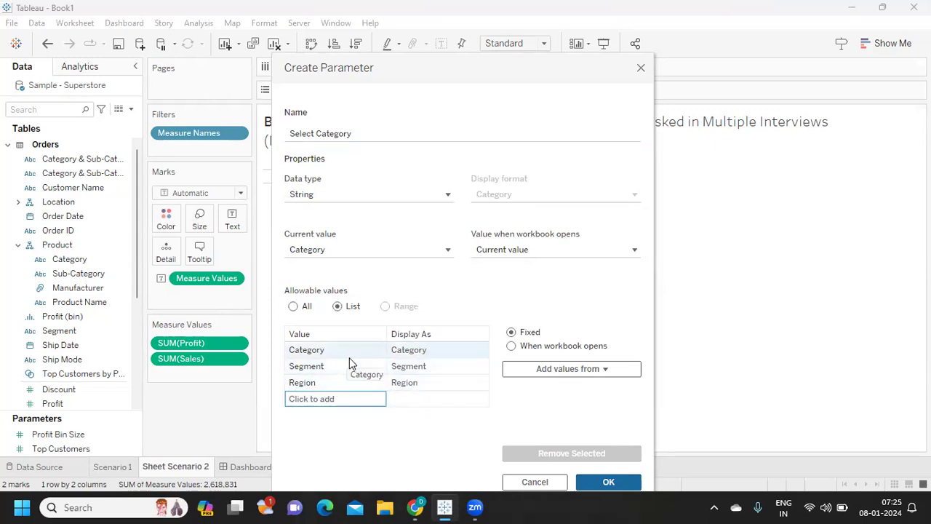
left_click(608, 483)
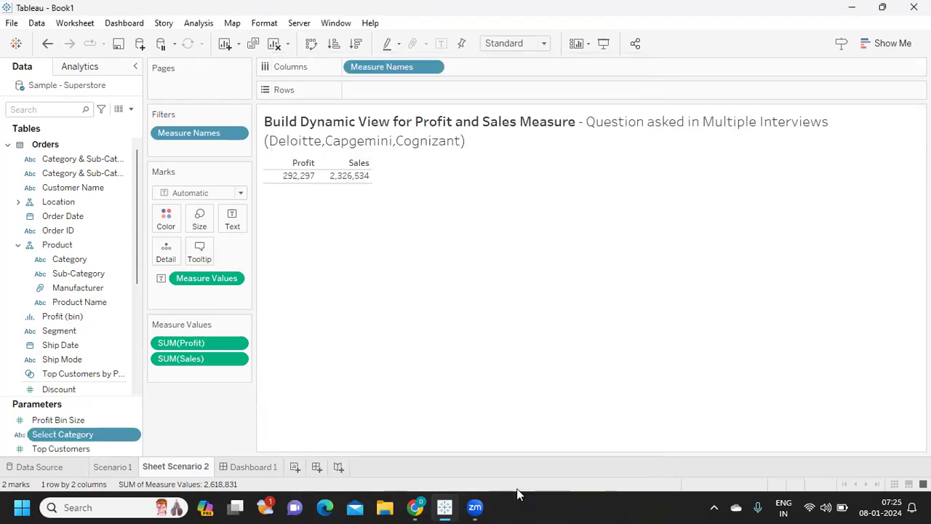
Show the Select Category parameter control on the sheet and set it to Segment
right_click(135, 435)
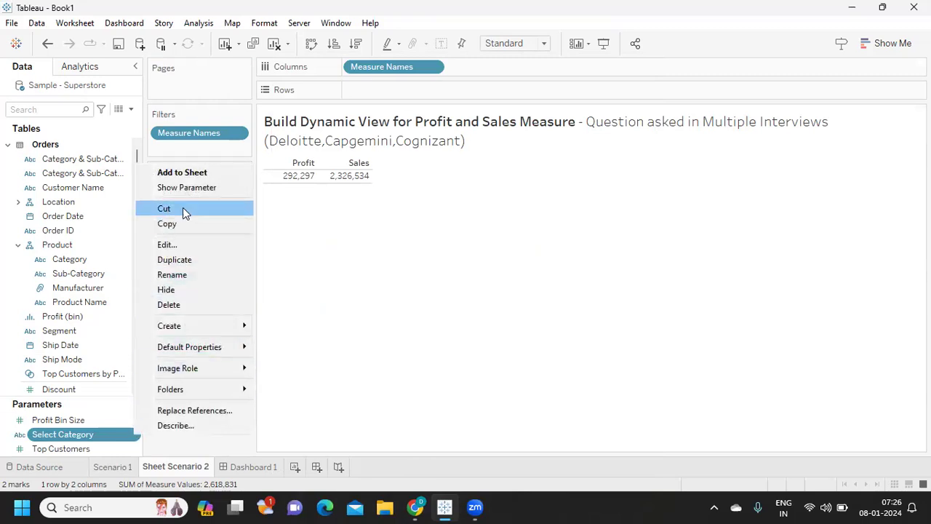
left_click(192, 192)
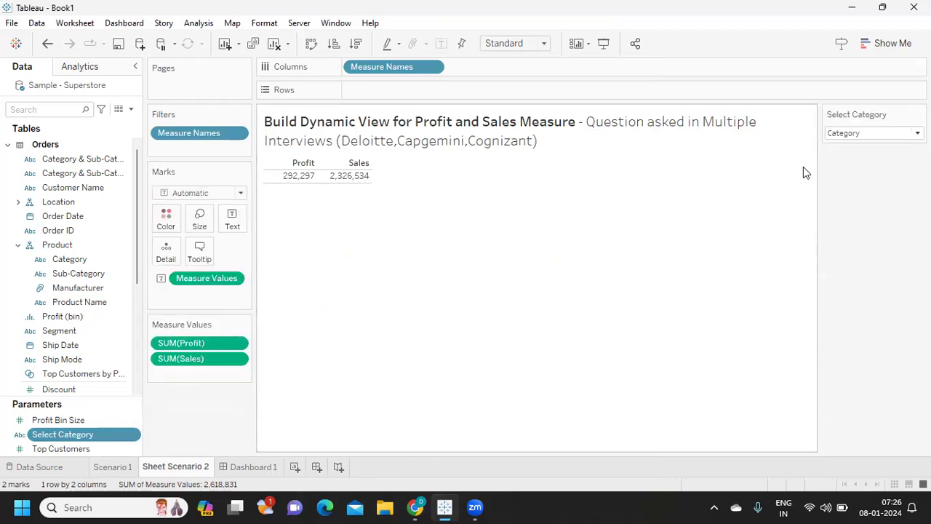
left_click(866, 139)
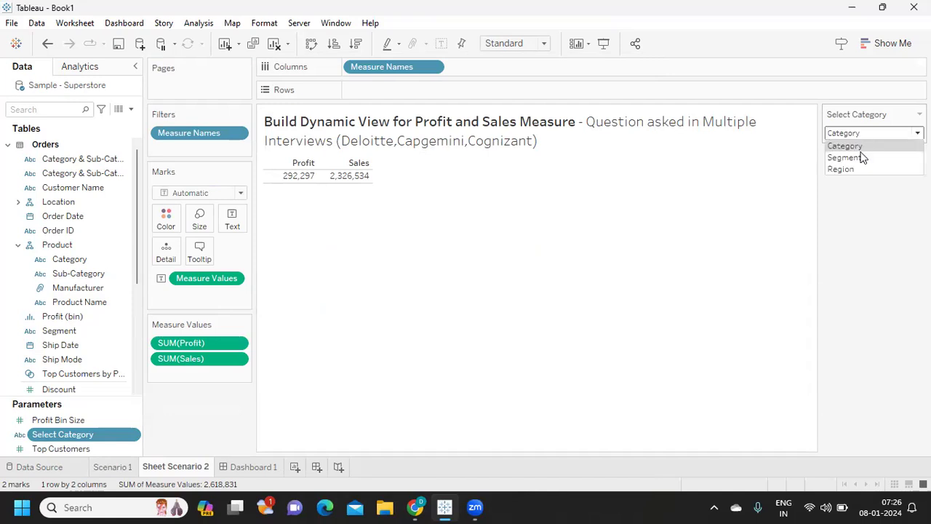
left_click(864, 147)
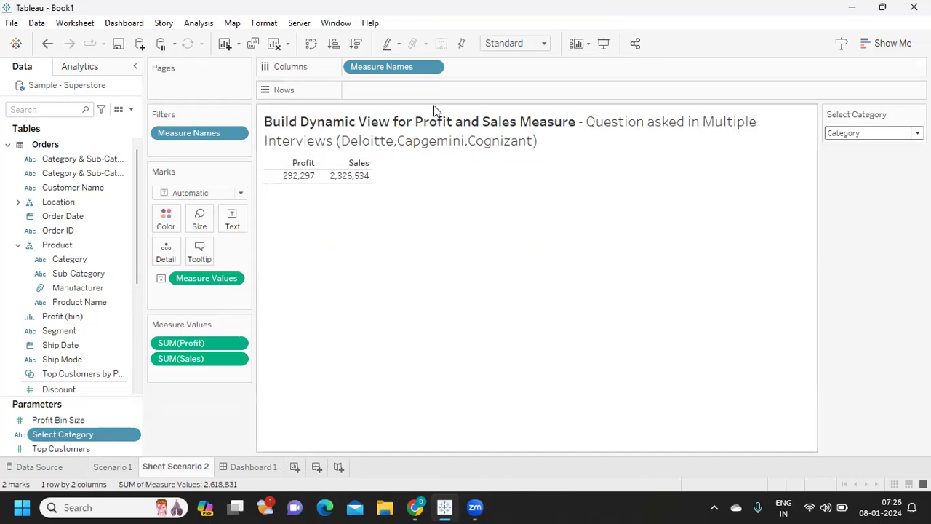
left_click(851, 133)
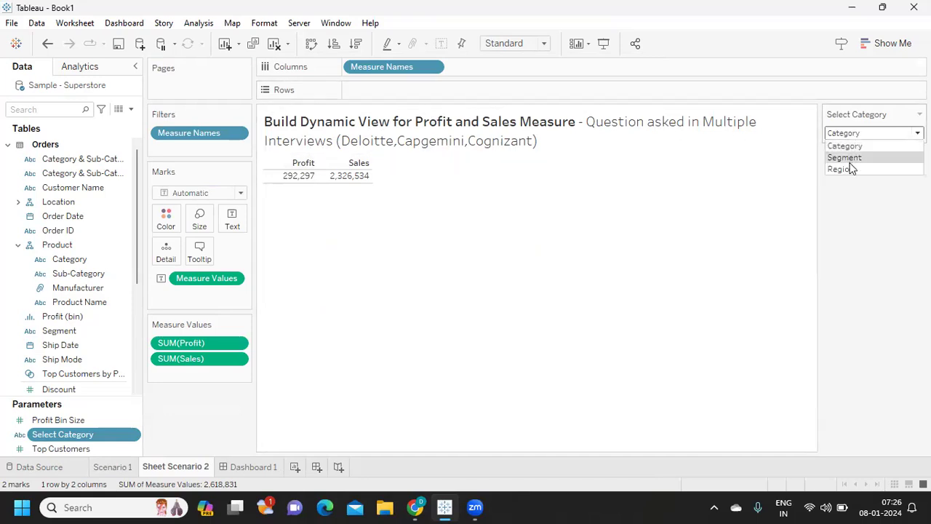
left_click(850, 161)
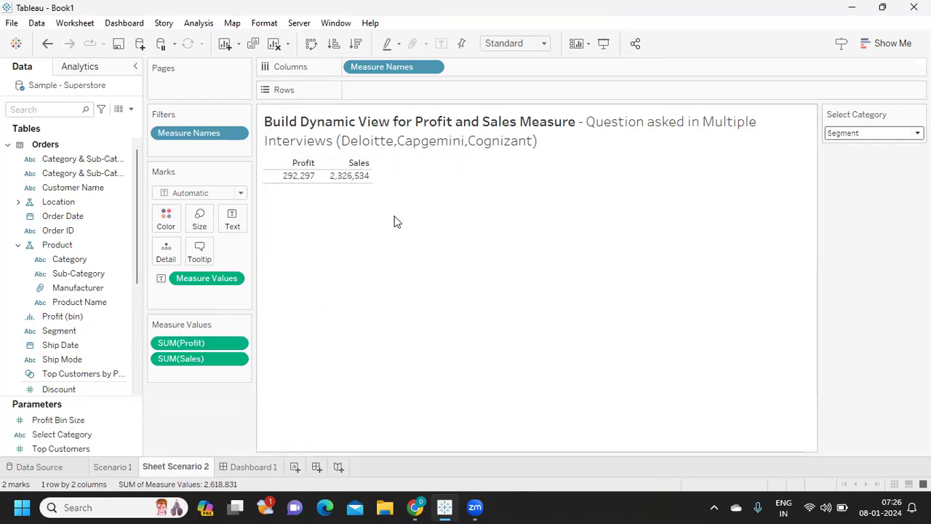
Open a blank calculated field editor from the Data pane menu
left_click(855, 139)
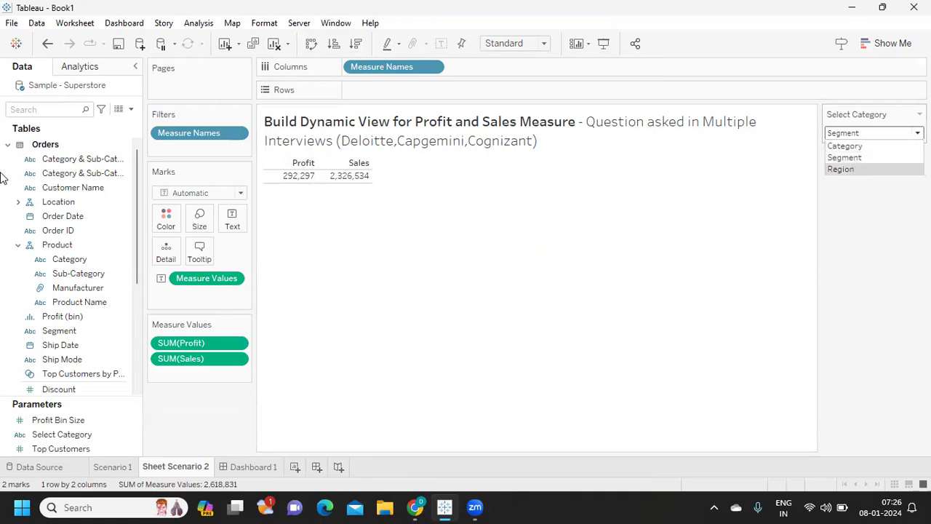
left_click(131, 109)
left_click(50, 123)
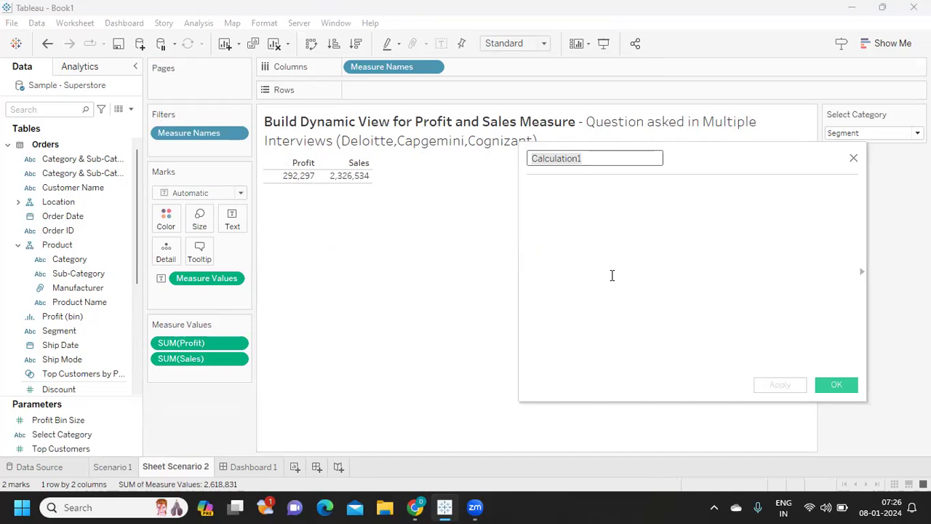
Name the field PSelectCategory and begin CASE [Select Category] WHEN 'Segment' THEN [Segment]
type("P")
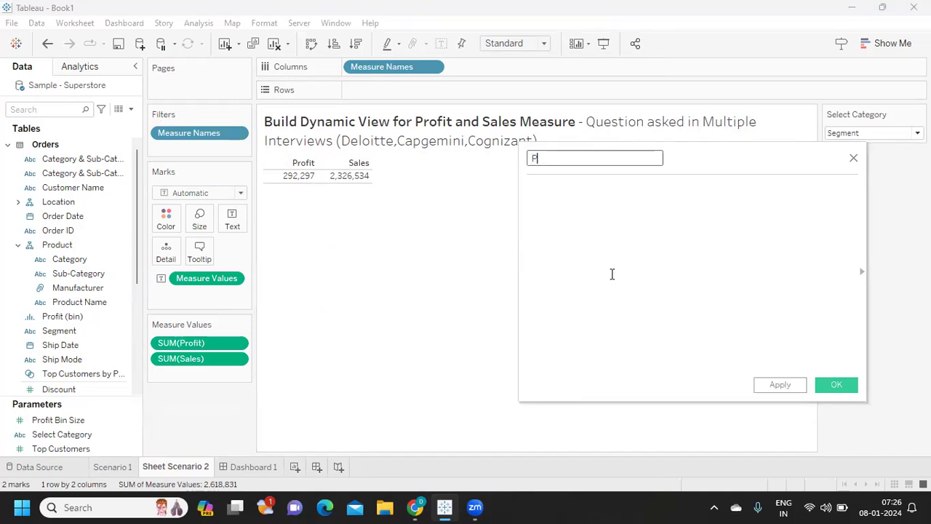
type("SelectCategory")
left_click(621, 294)
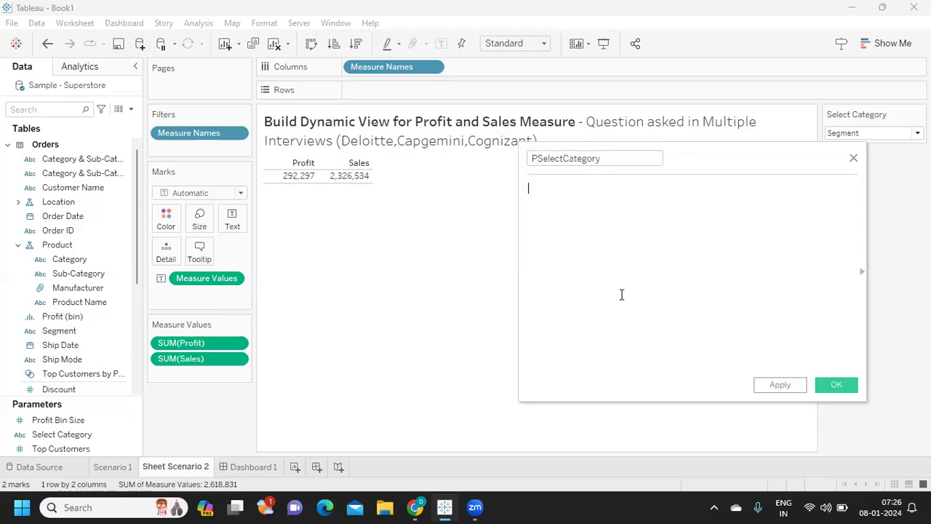
type("ca")
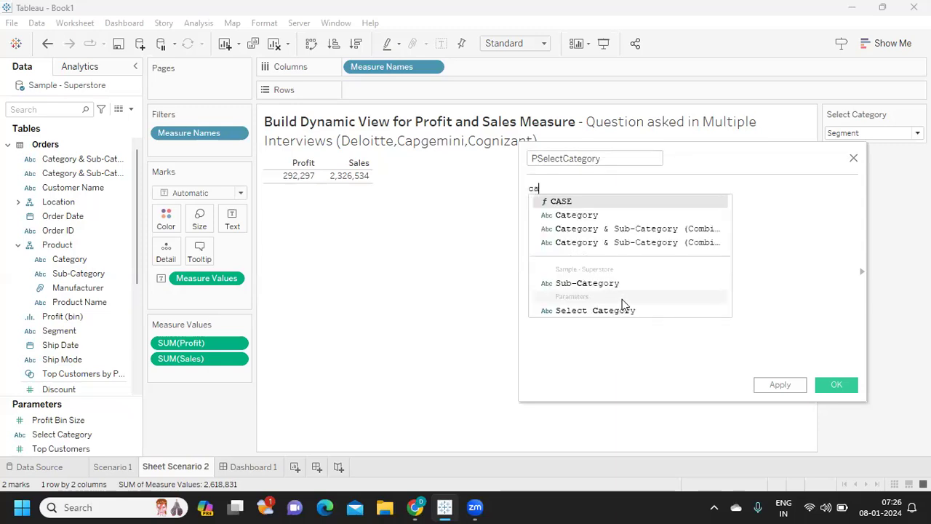
key("Return")
type("sel")
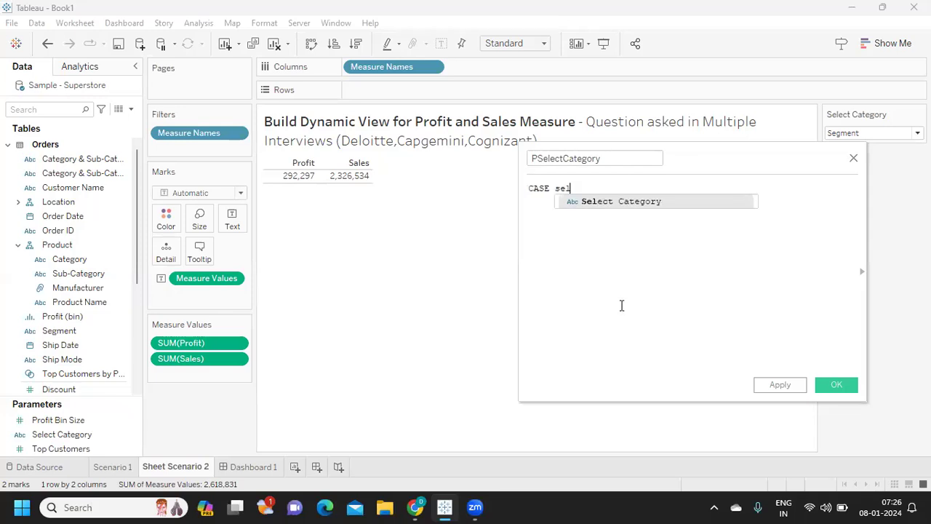
key("Return")
key("Return")
type("wh")
key("Return")
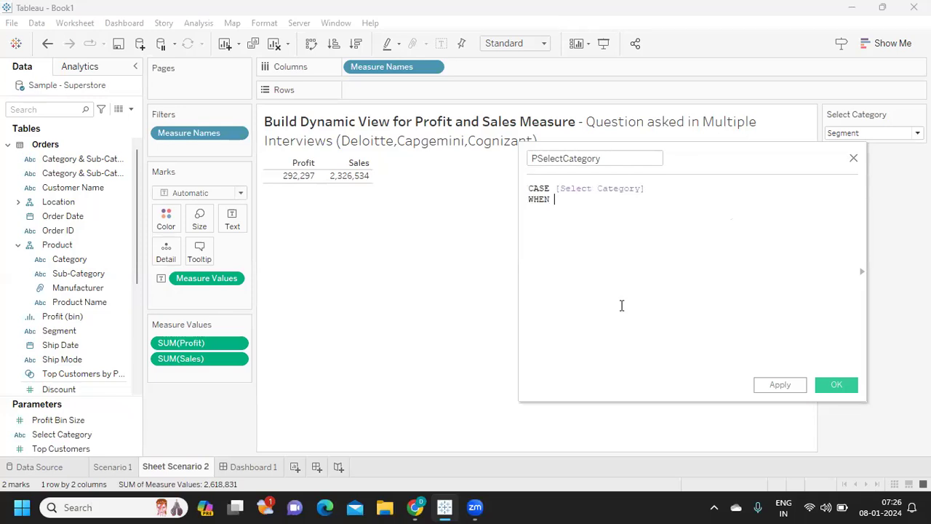
type("'")
type("Segment' t")
type("h")
key("Return")
type("seg")
key("Return")
key("Return")
Add WHEN 'Category' THEN [Category] and WHEN 'Region' THEN [Region], end the CASE, and save
type("wh")
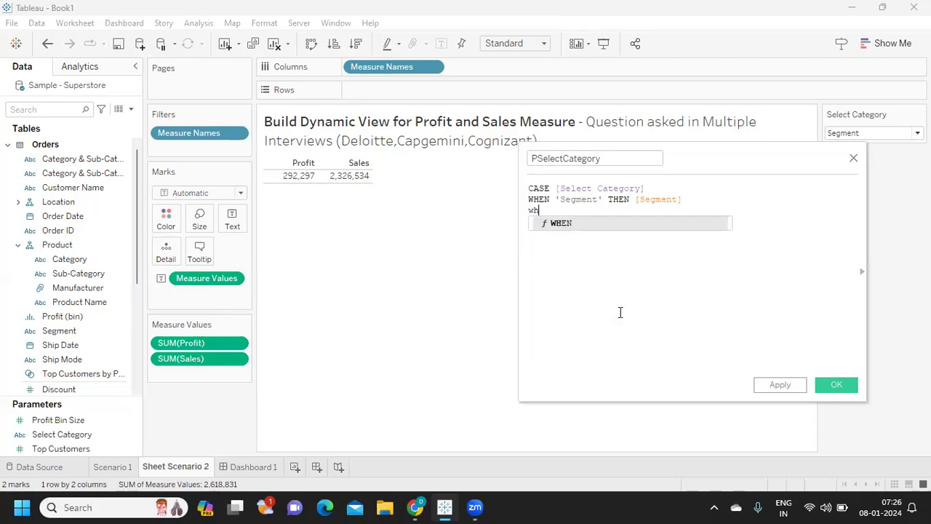
key("Return")
type("'Ca")
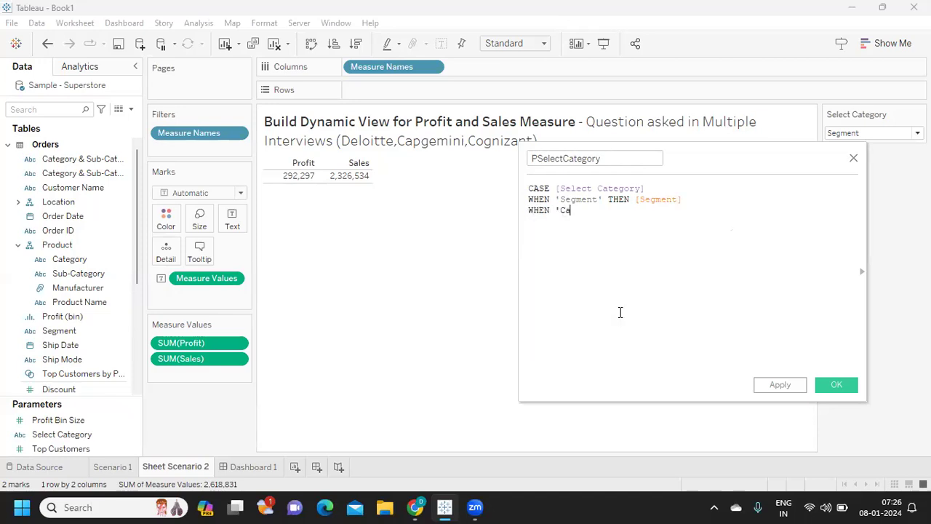
type("tegory' THEN cat")
key("Return")
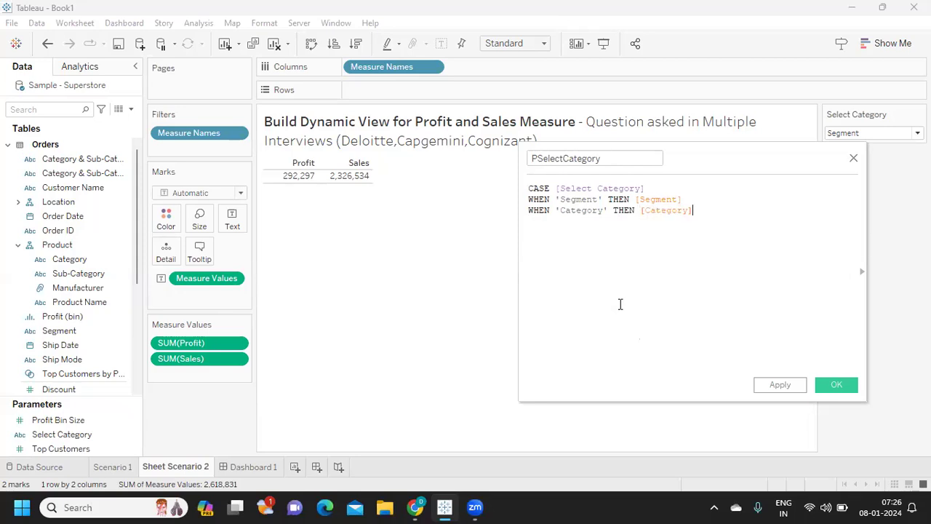
type("WHEN ")
type("'Regi")
type("on' THEN")
type(" [Regi")
key("Return")
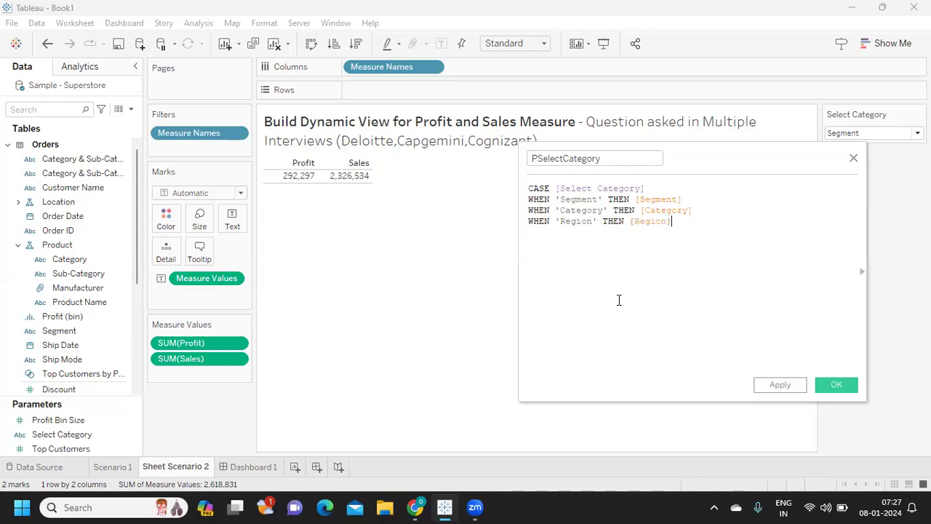
key("Return")
type("END")
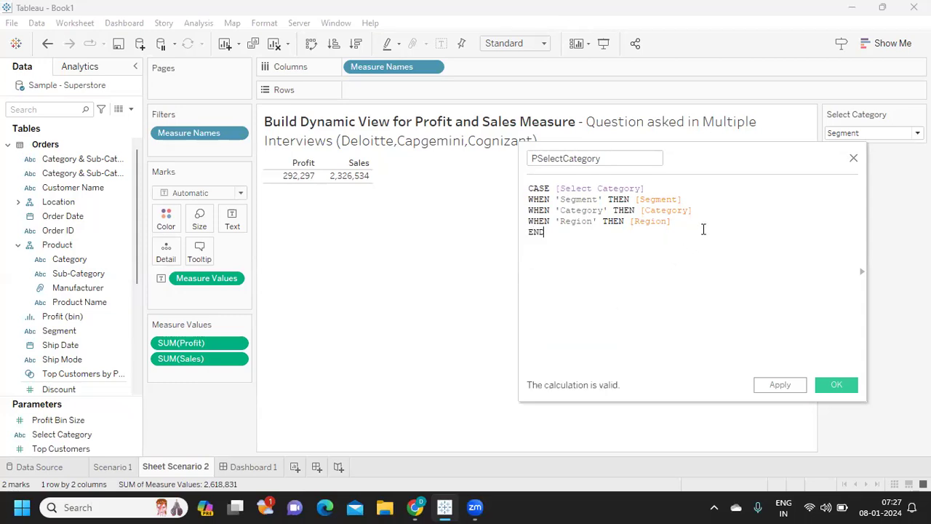
left_click_drag(553, 235, 495, 182)
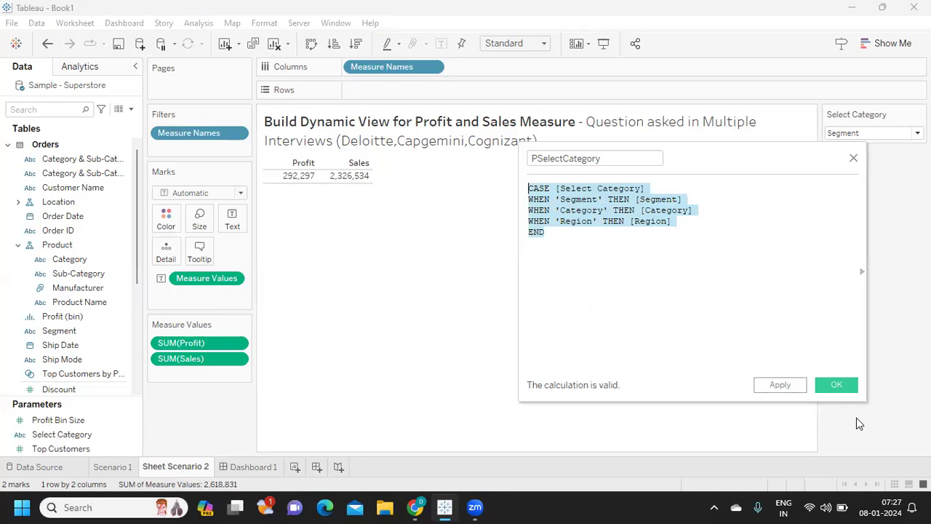
left_click(786, 389)
left_click(830, 388)
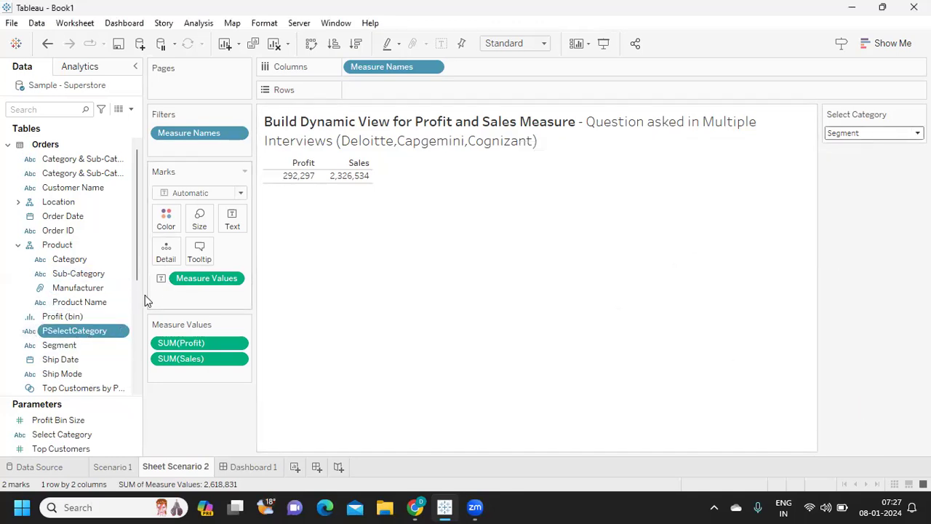
Put PSelectCategory on Rows, then switch Select Category to Category and then Region
left_click_drag(69, 332, 386, 91)
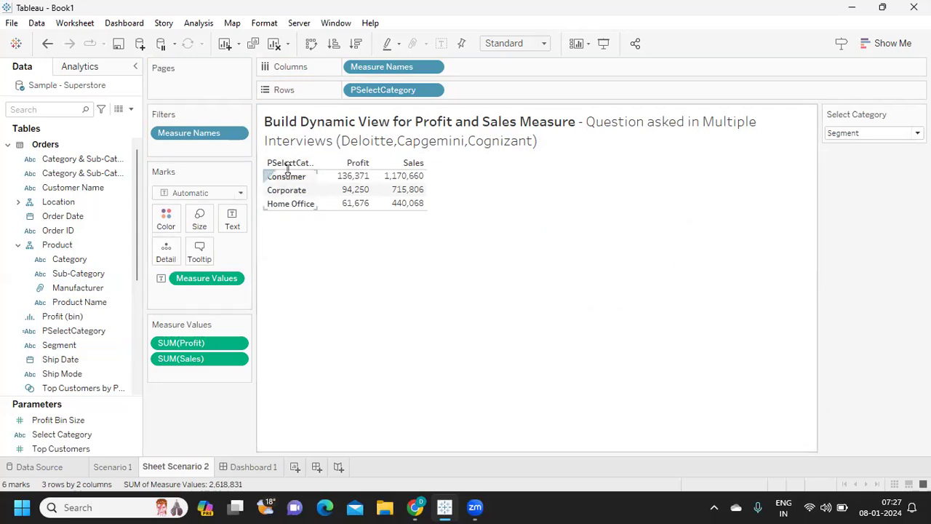
left_click(855, 132)
left_click(850, 146)
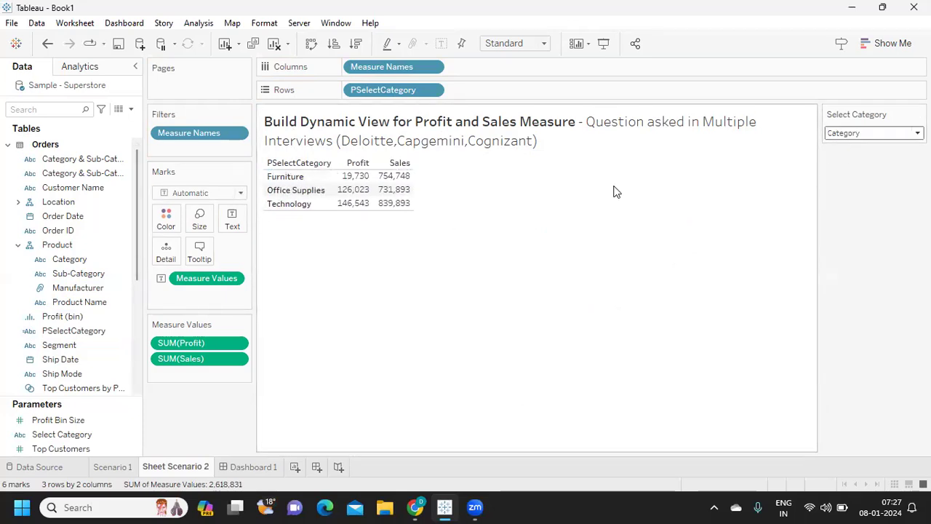
left_click(833, 138)
left_click(845, 167)
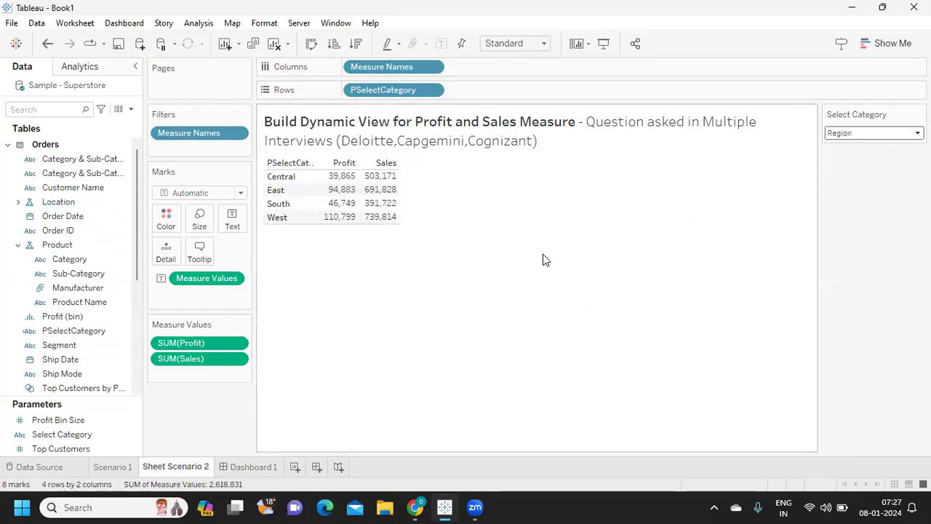
left_click(836, 133)
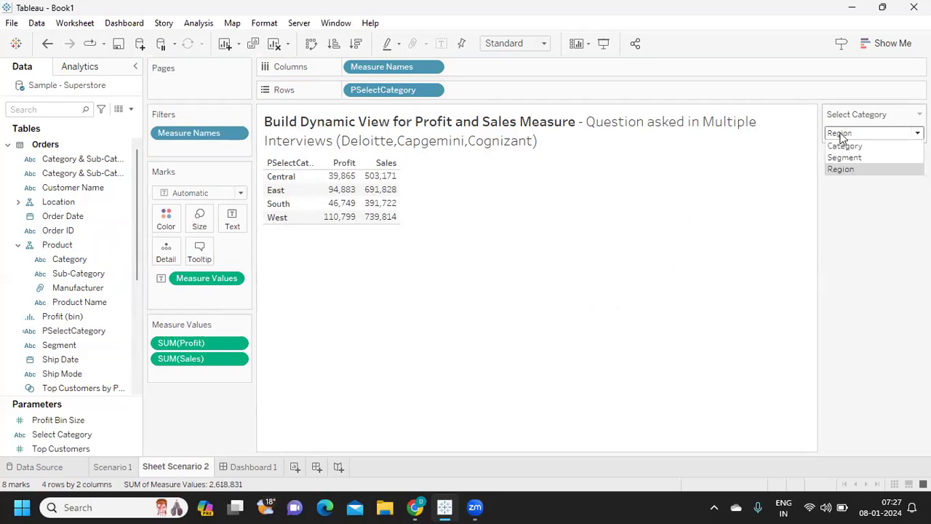